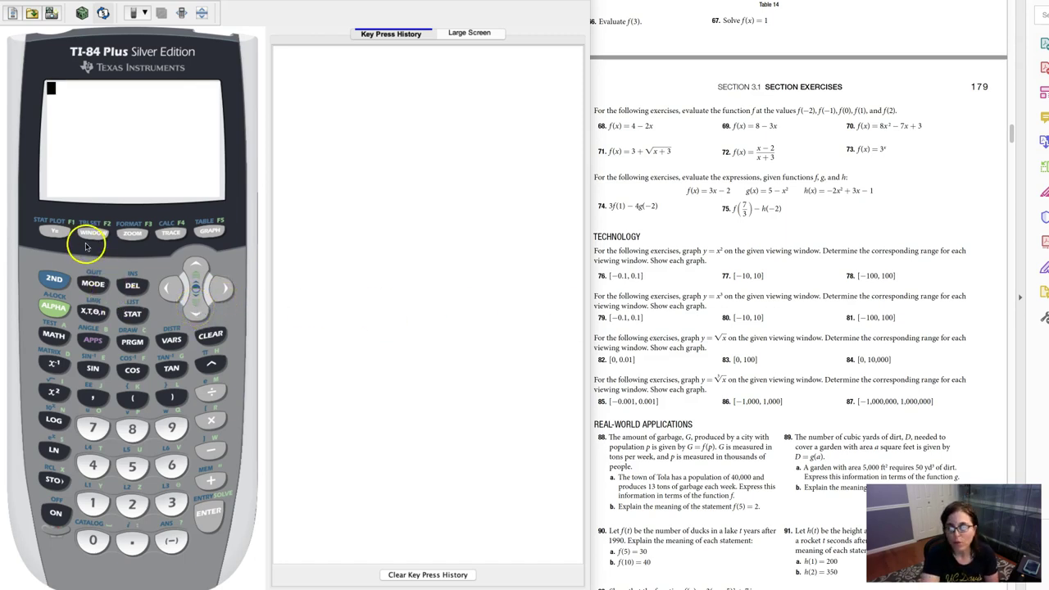
Enter Y1 = X^3 in the equation editor and bring up the window settings
left_click(54, 234)
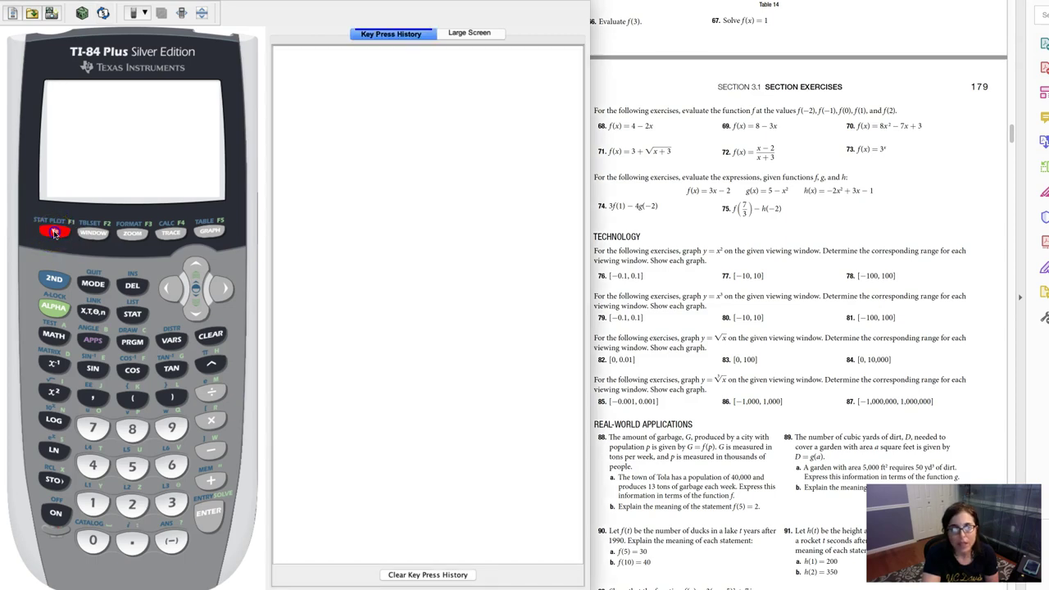
left_click(93, 312)
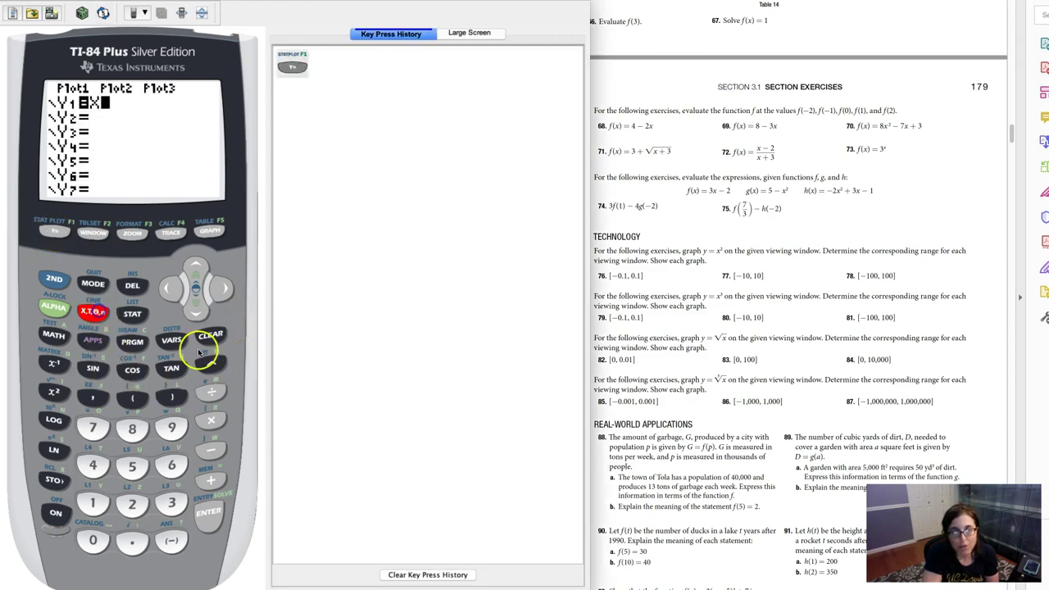
left_click(211, 363)
left_click(171, 503)
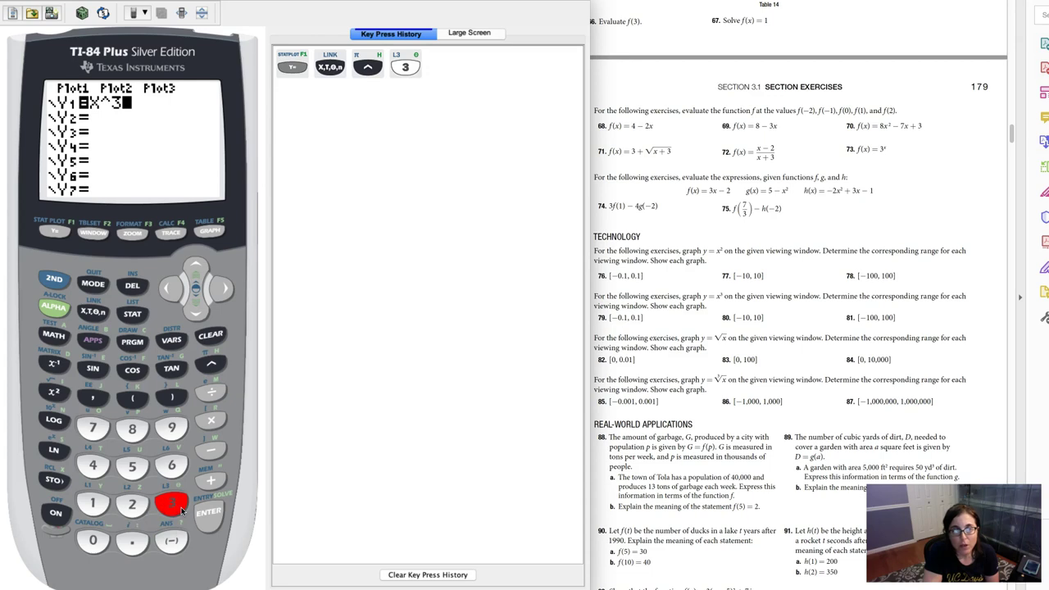
left_click(88, 234)
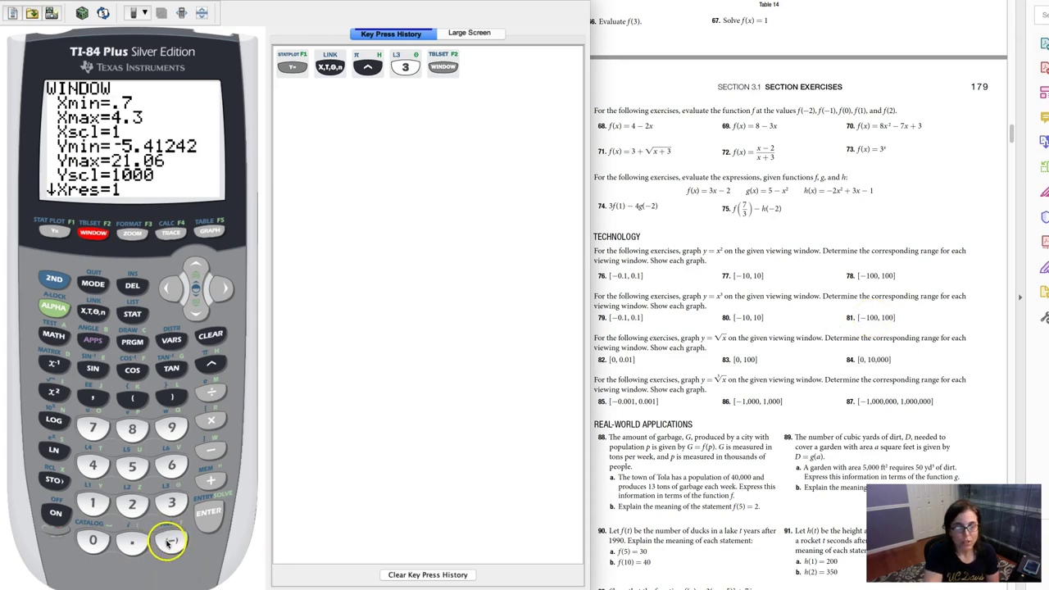
Set the x window to Xmin -100, Xmax 100 and Xscl 10
left_click(168, 541)
type("10")
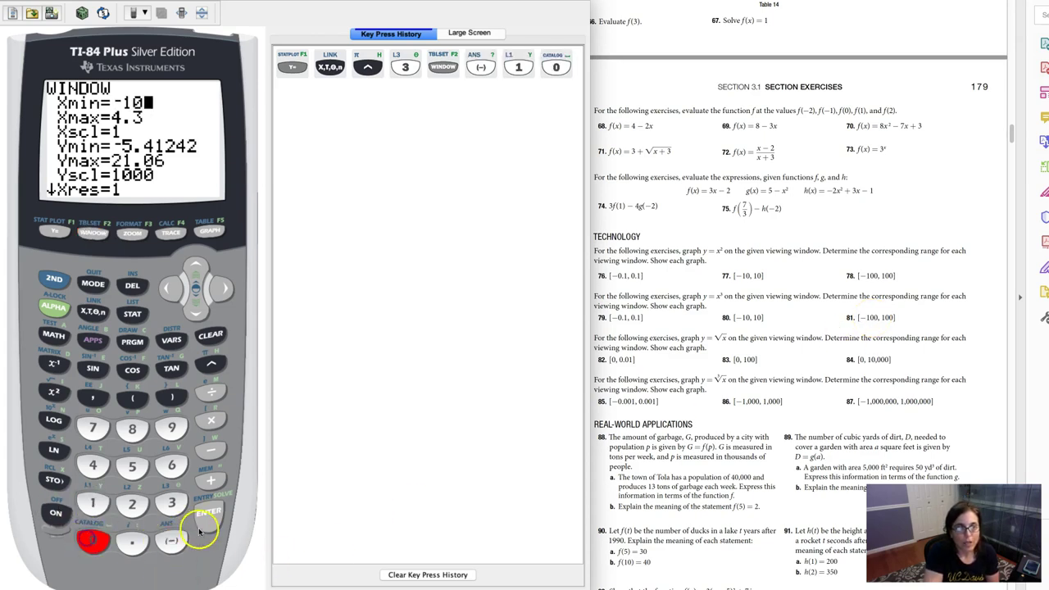
type("0")
left_click(208, 515)
left_click(93, 503)
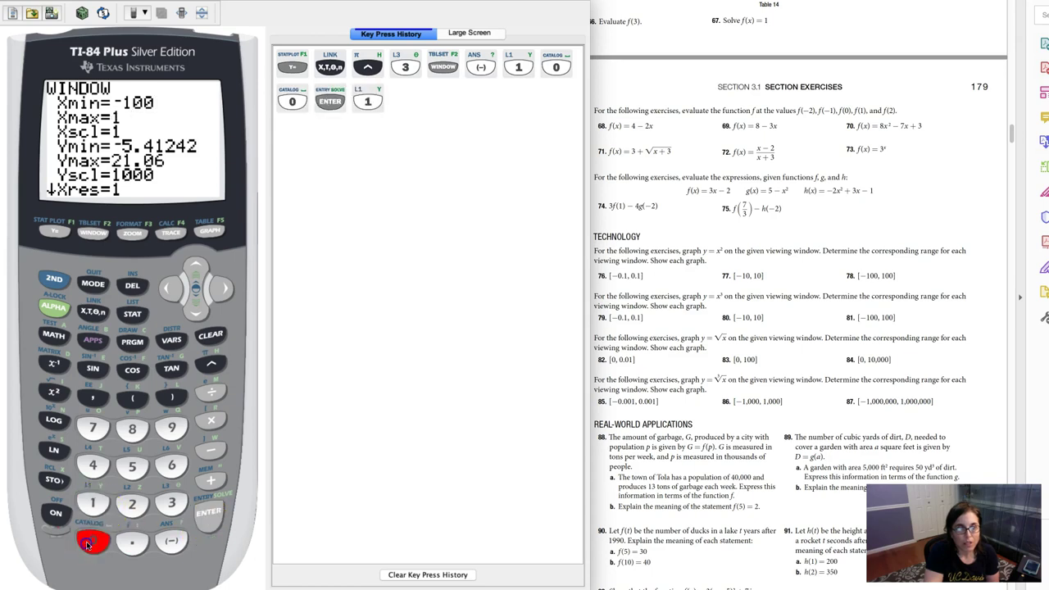
left_click(88, 542)
type("00")
left_click(207, 515)
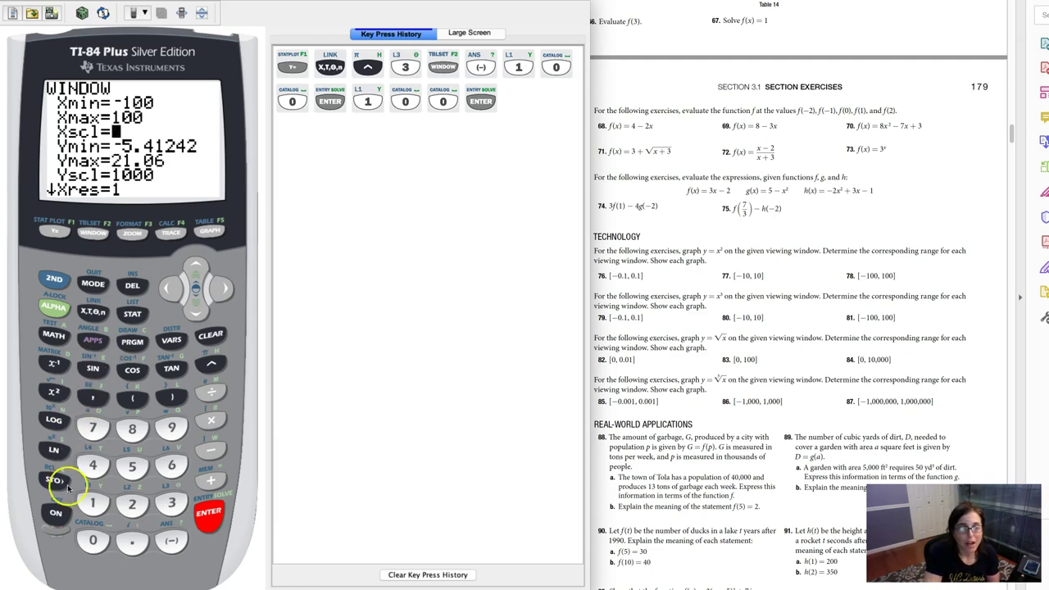
left_click(93, 503)
left_click(93, 540)
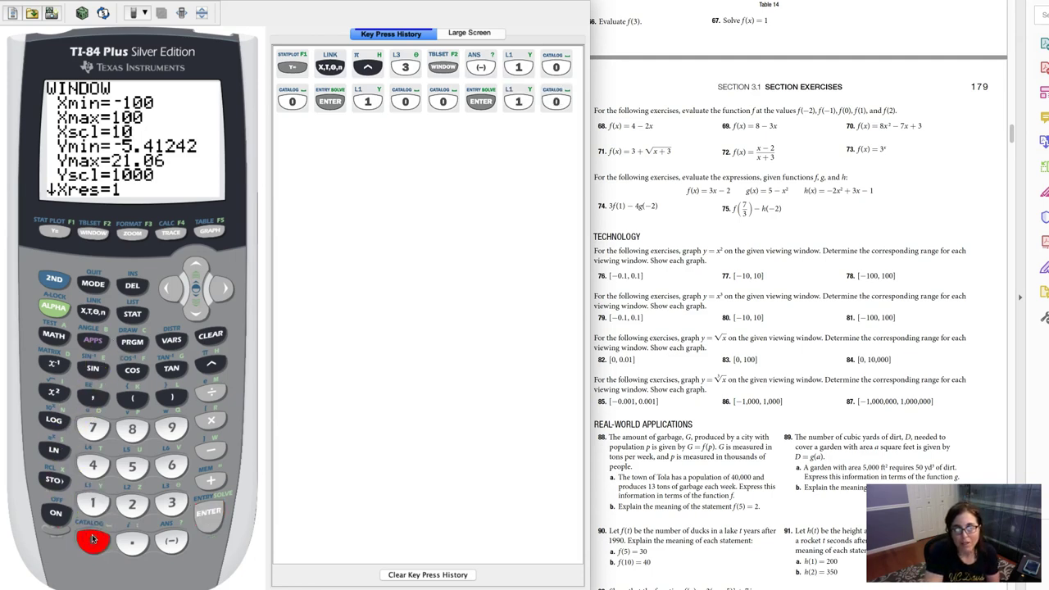
Set the y window to Ymin -10, Ymax 10 and Yscl 1
left_click(198, 312)
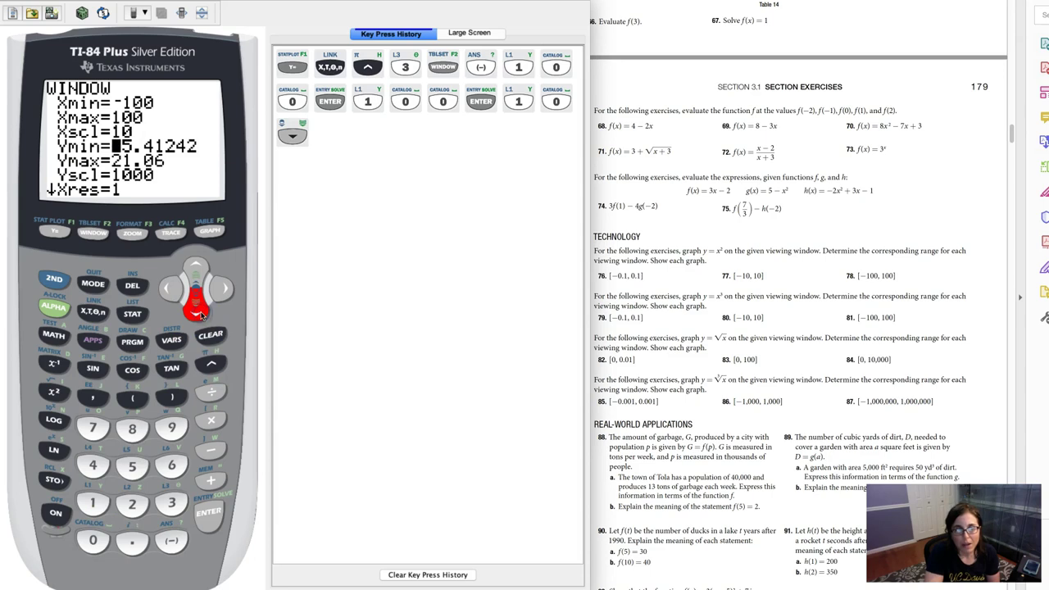
type("-1")
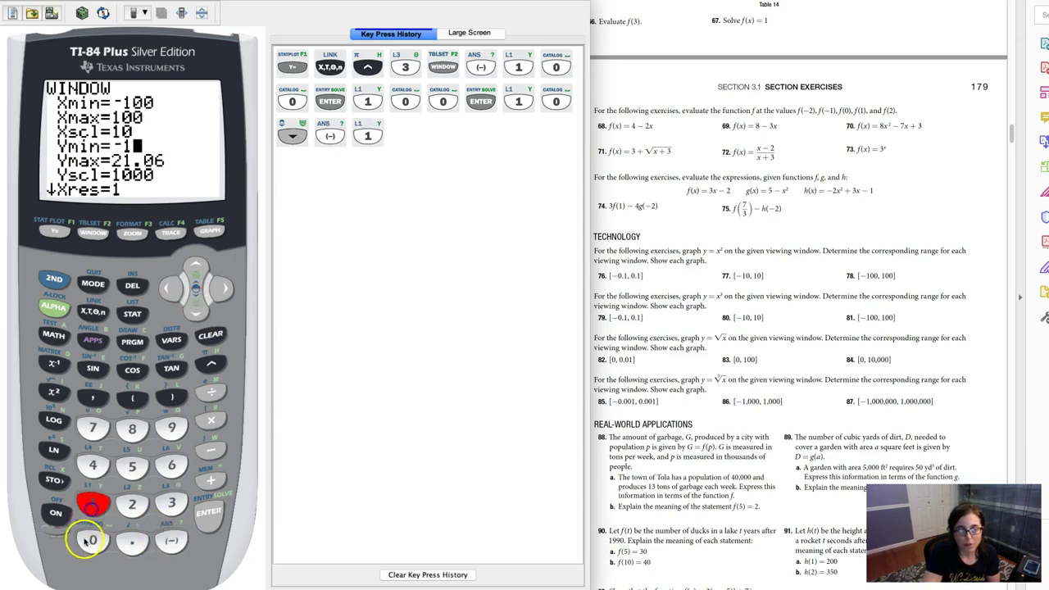
left_click(93, 502)
left_click(94, 541)
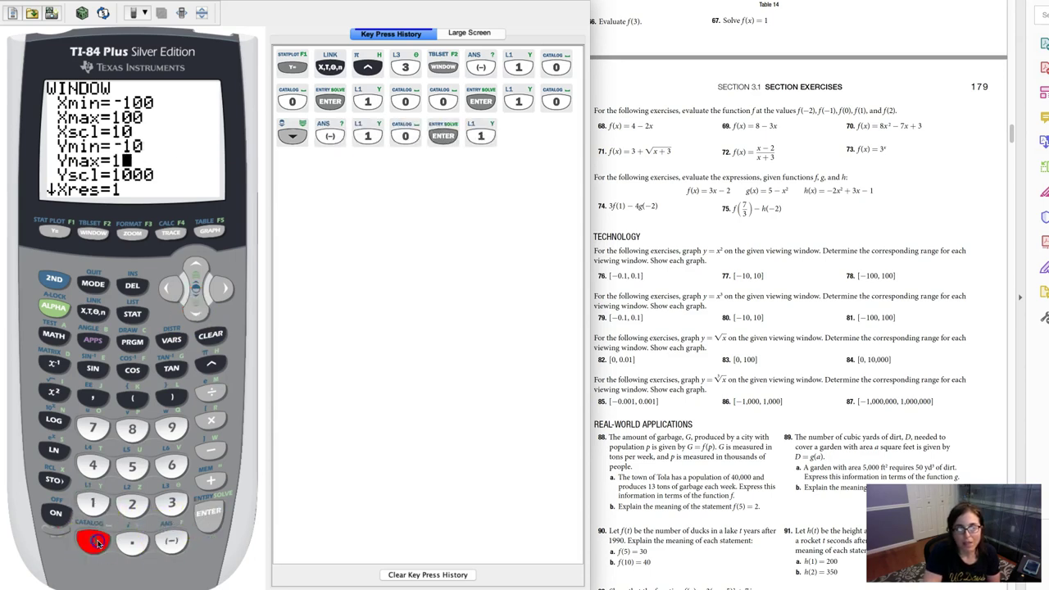
left_click(210, 512)
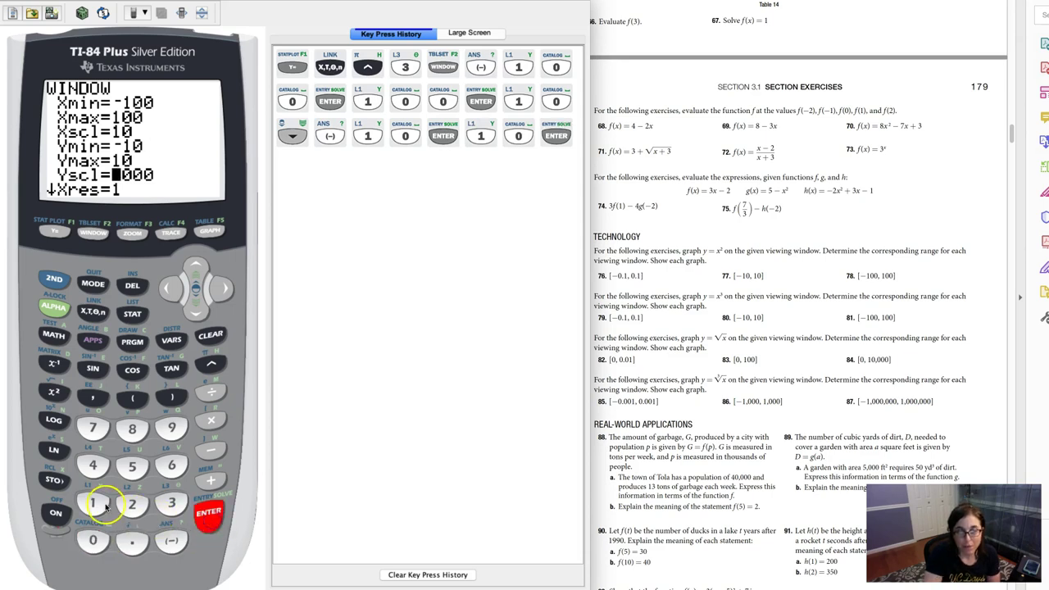
left_click(92, 503)
left_click(210, 512)
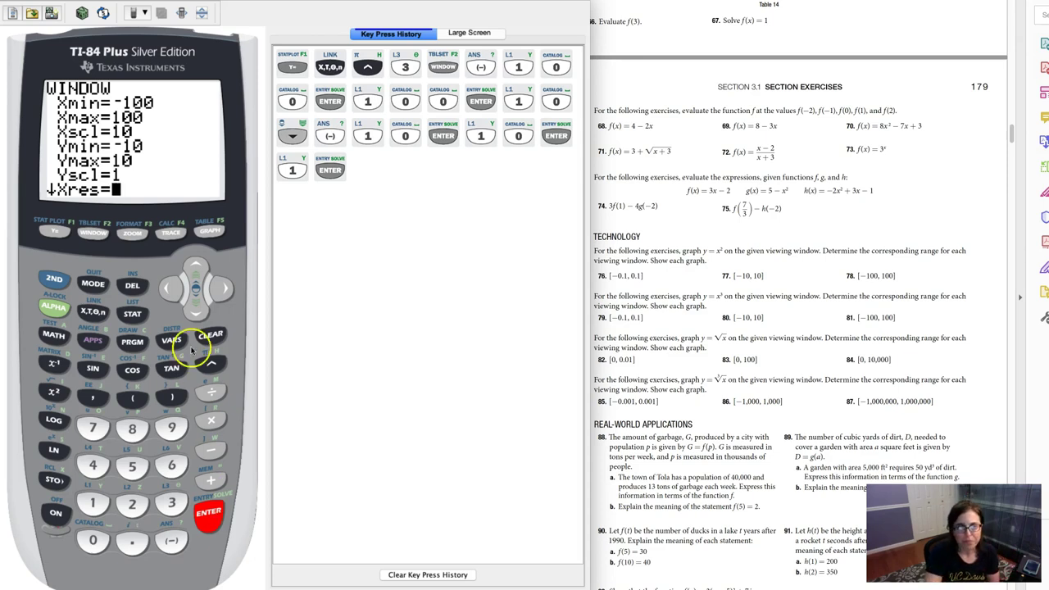
left_click(167, 291)
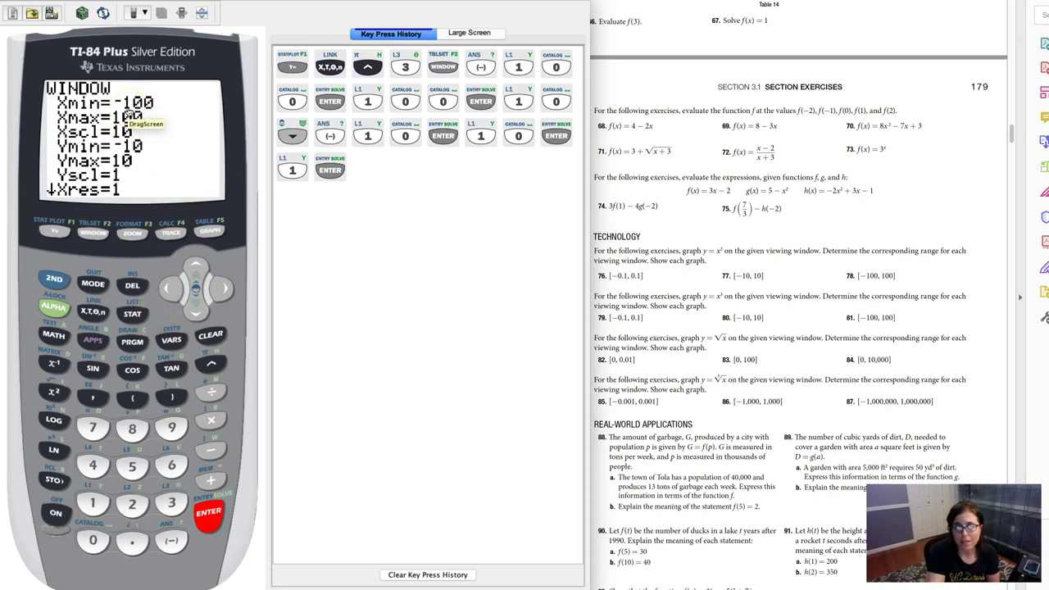
Graph y = x³ on the -100 to 100 window, then quit to the home screen
left_click(206, 233)
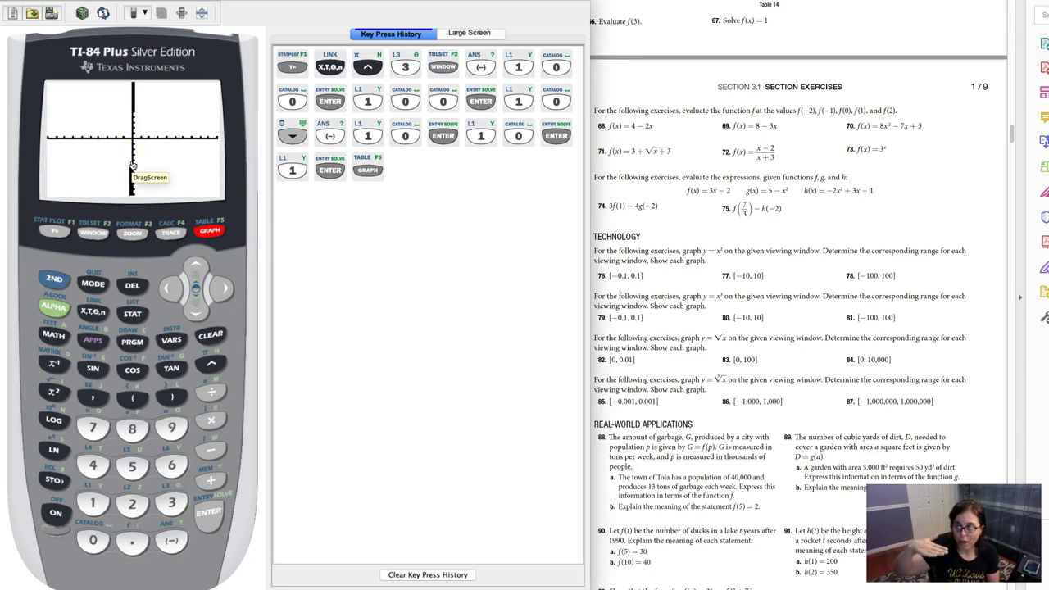
left_click(51, 279)
On the home screen, compute (-100)^3, which gives -1000000
left_click(89, 283)
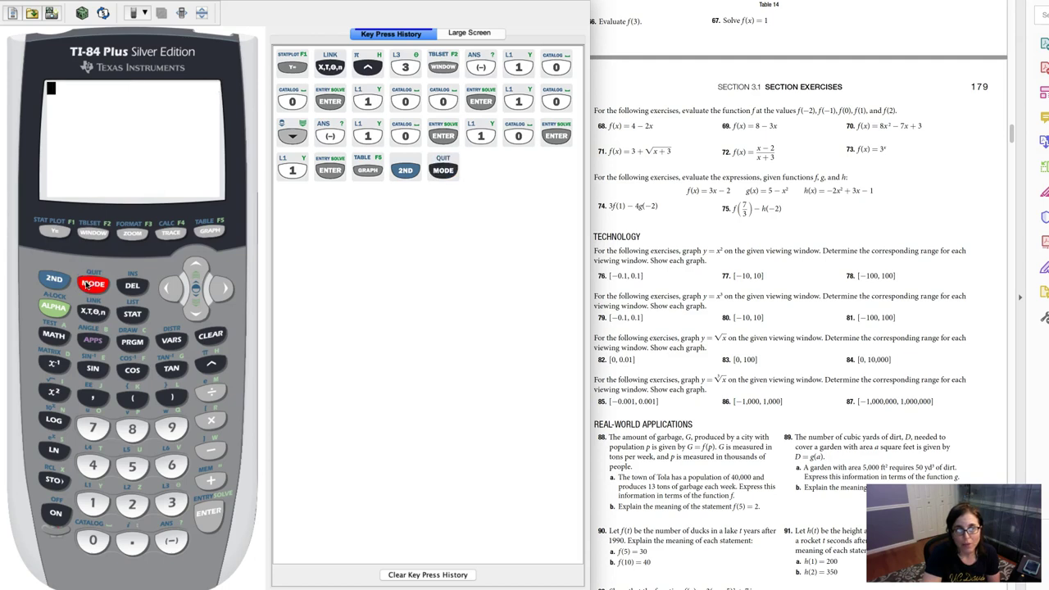
left_click(134, 399)
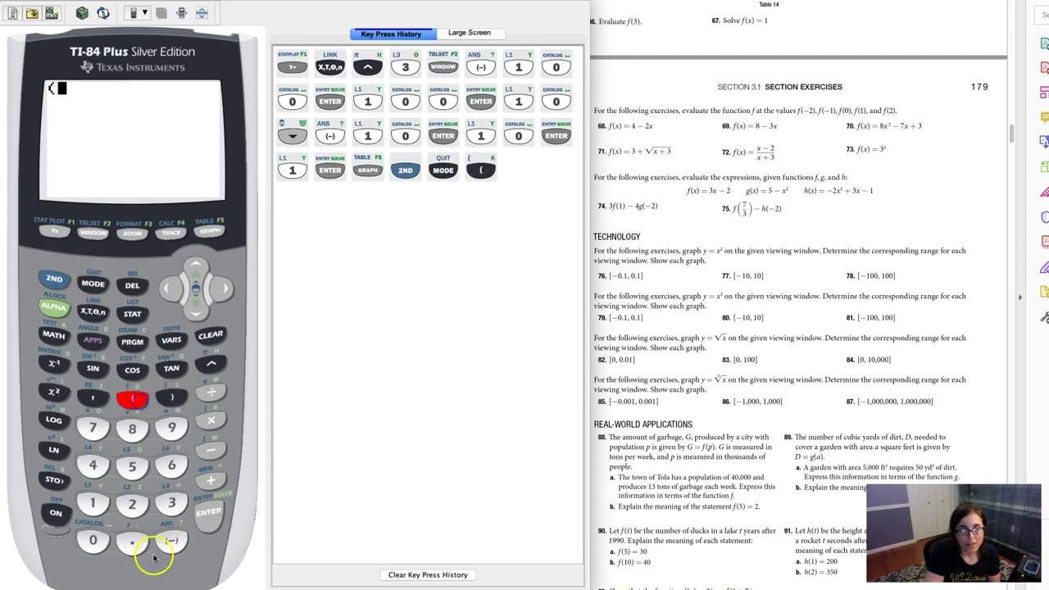
left_click(171, 540)
left_click(92, 503)
left_click(92, 541)
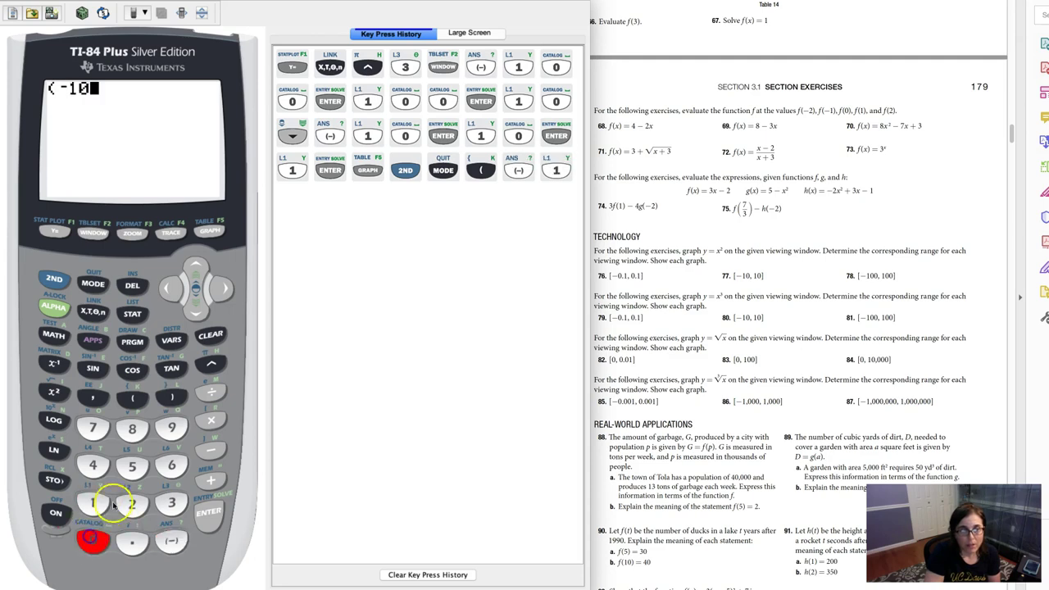
left_click(93, 541)
left_click(171, 397)
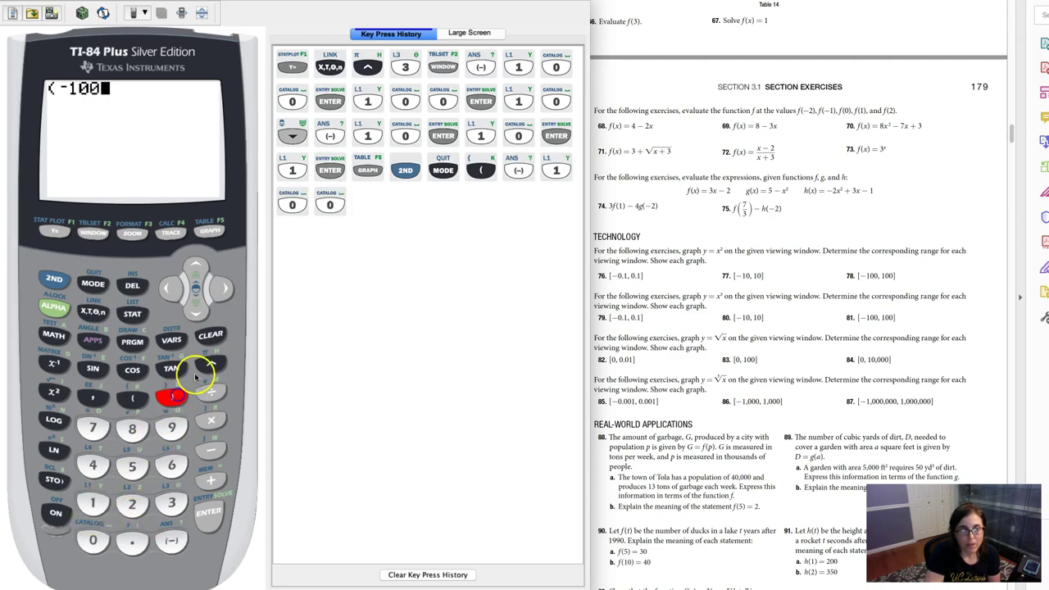
left_click(171, 503)
left_click(207, 513)
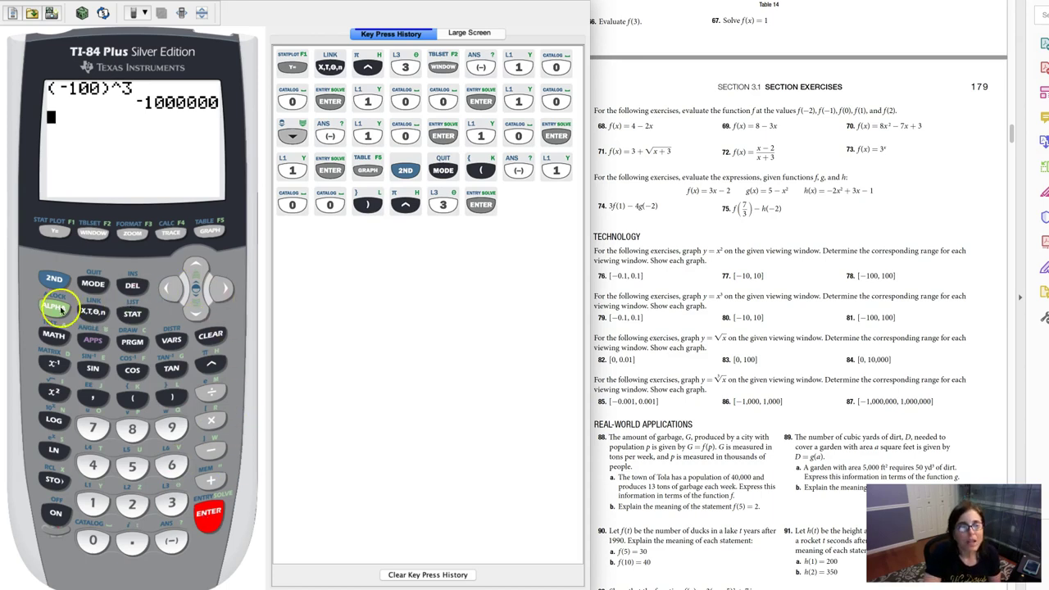
left_click(56, 233)
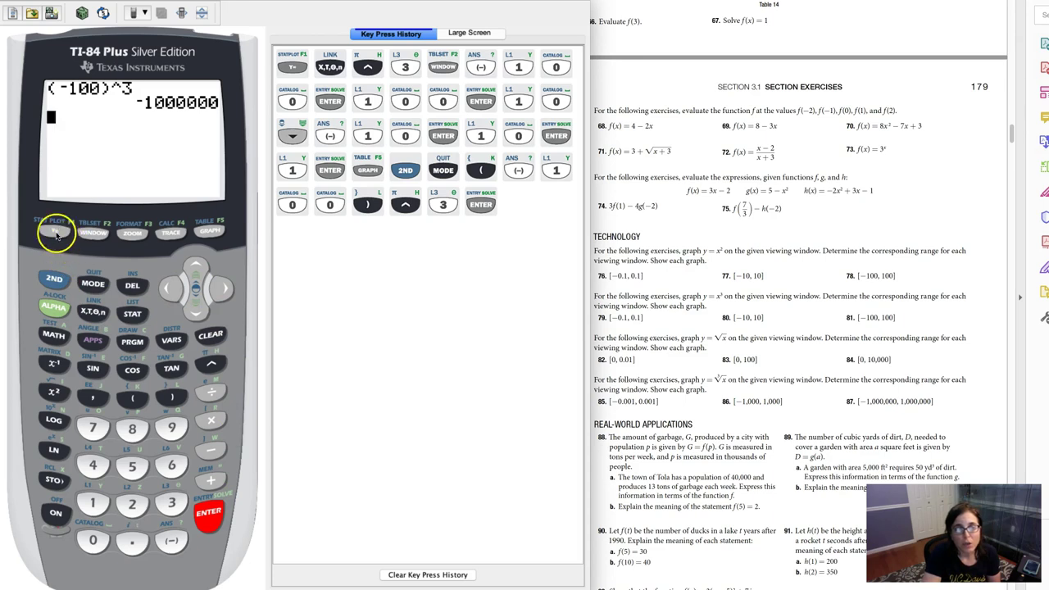
Redisplay the near-vertical graph of y = x³ over the -100 to 100 window
left_click(207, 231)
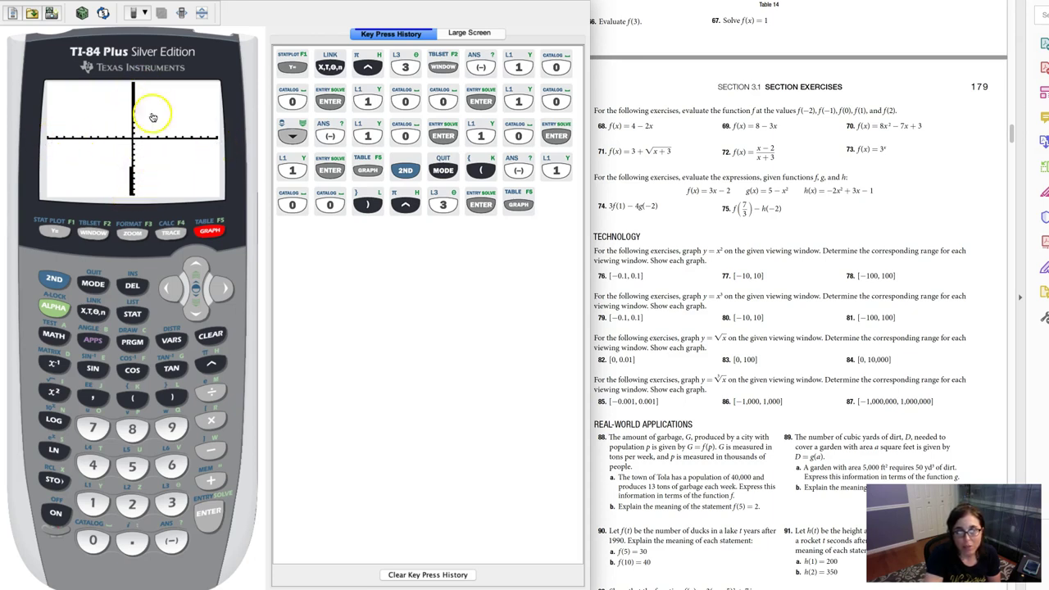
Set Ymin to -1000000 in the window settings, then quit back to the home screen
left_click(95, 235)
left_click(195, 315)
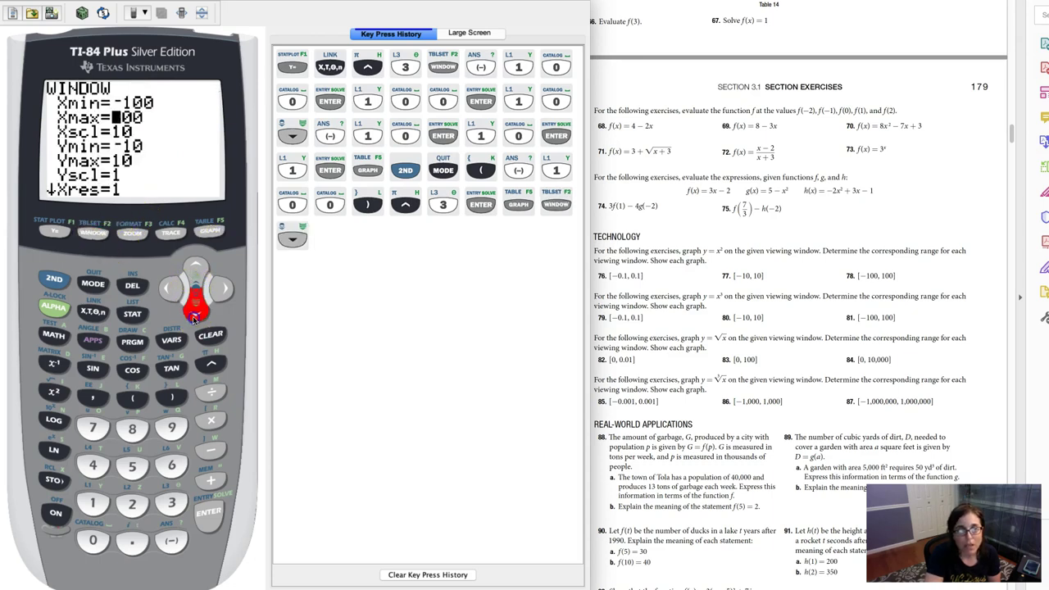
left_click(194, 315)
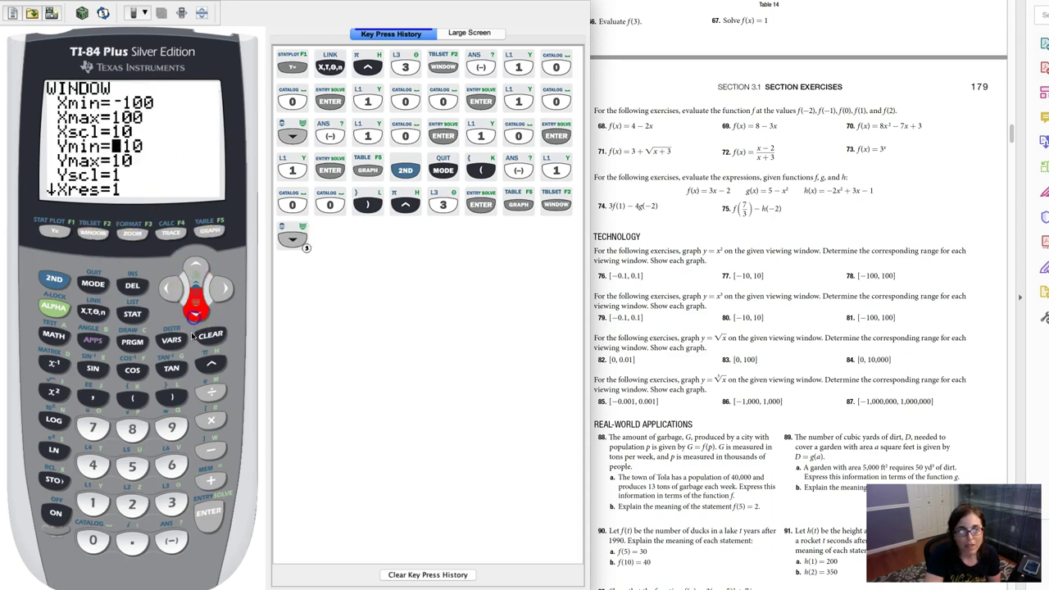
left_click(171, 540)
left_click(96, 507)
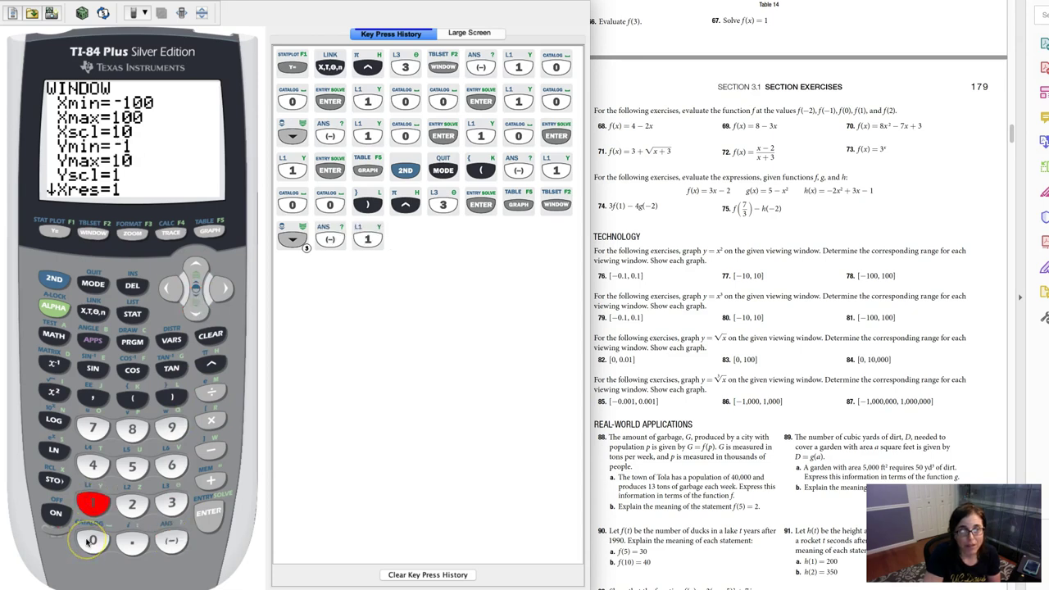
left_click(90, 541)
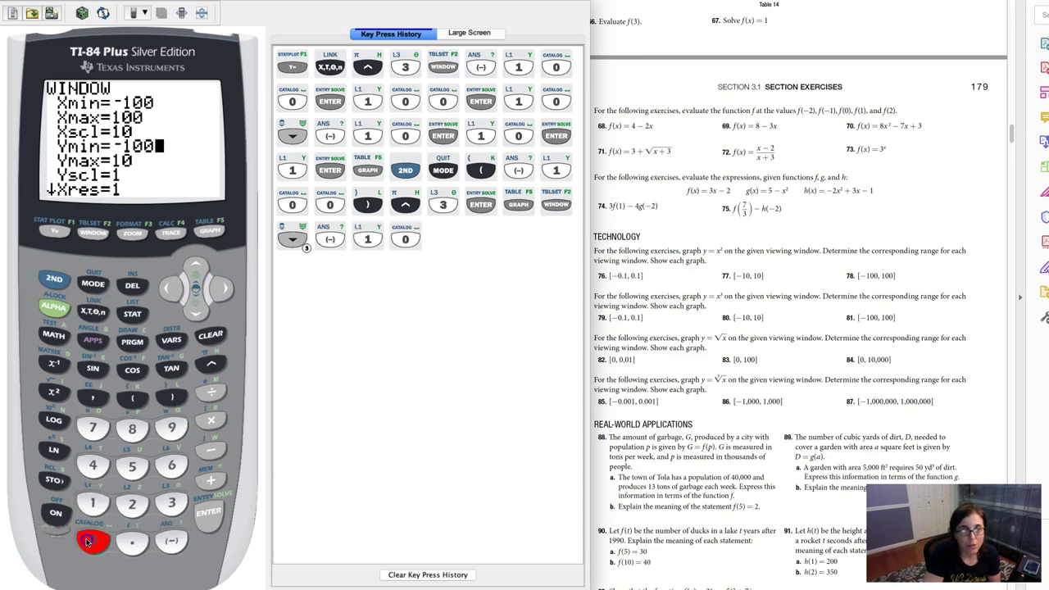
left_click(90, 541)
left_click(90, 541)
left_click(90, 541)
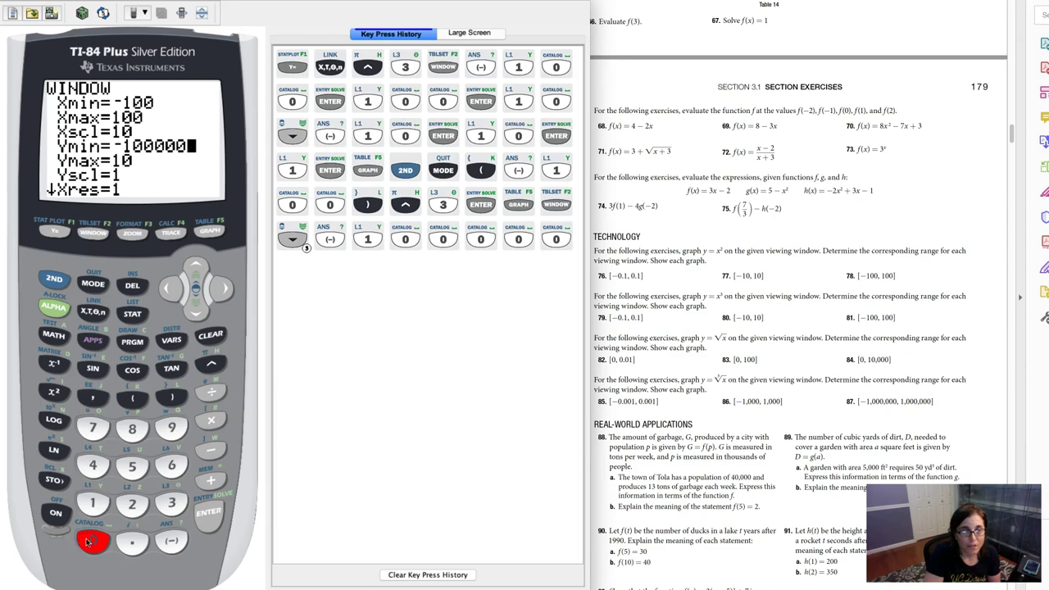
left_click(90, 541)
key("Return")
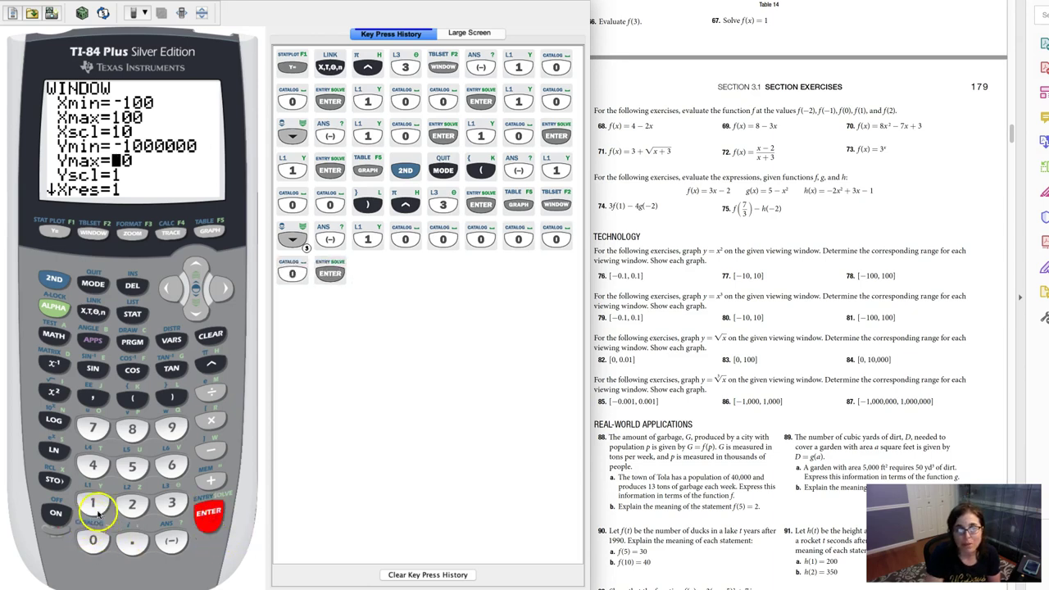
left_click(66, 280)
left_click(93, 284)
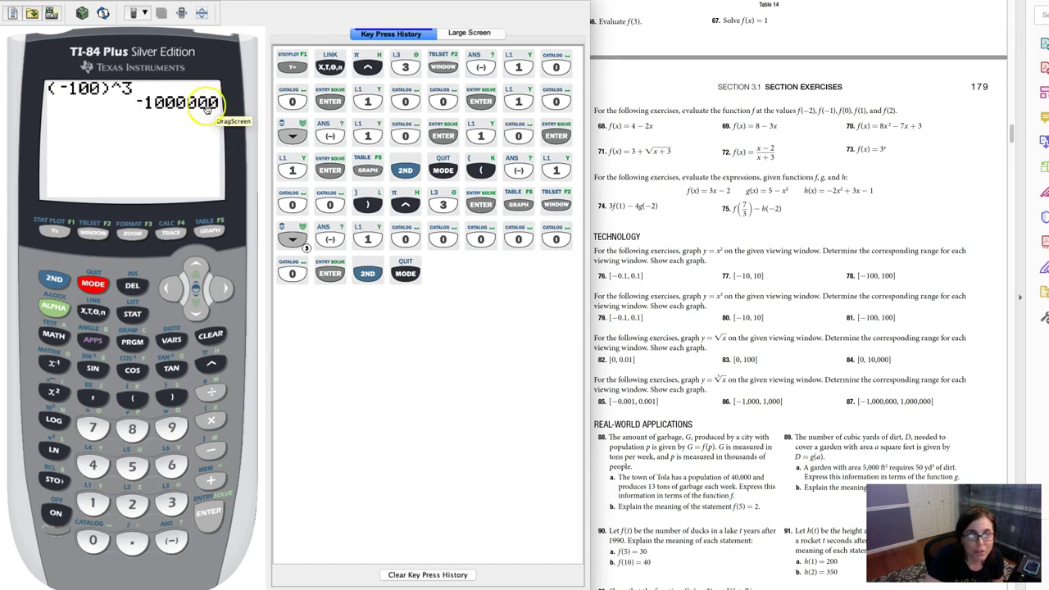
Reopen the window settings, which show Ymin -1000000 and Ymax 10
left_click(93, 233)
Set Ymax to 1000000
left_click(194, 316)
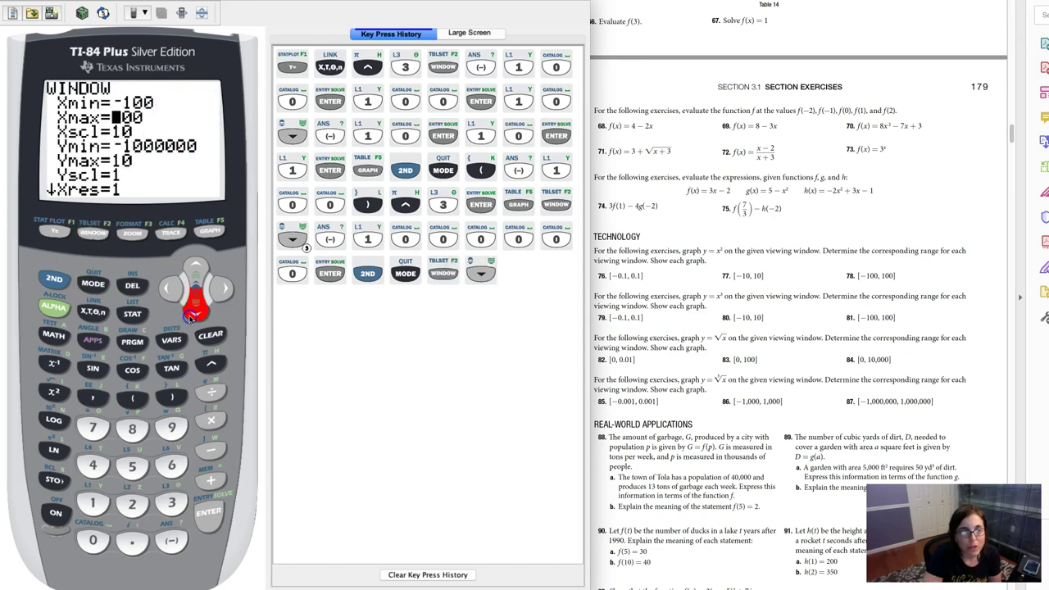
left_click(193, 316)
left_click(193, 316)
left_click(193, 316)
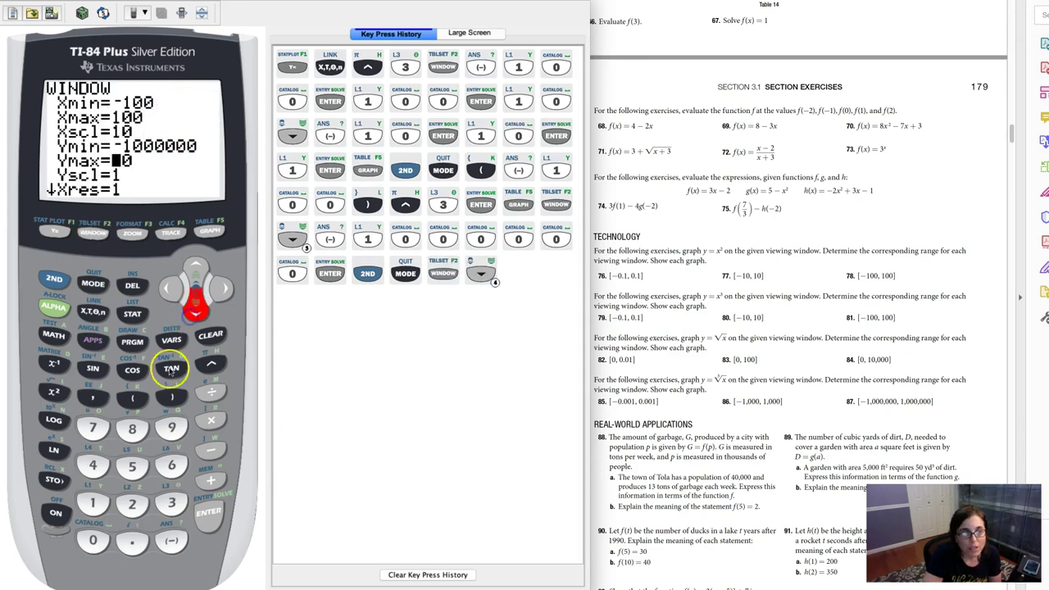
left_click(91, 502)
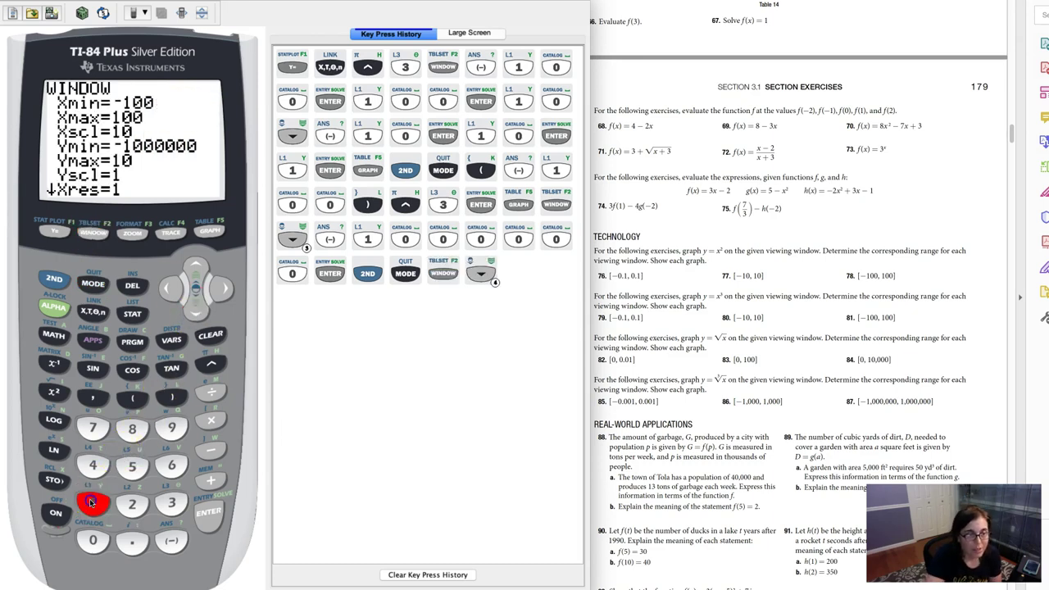
left_click(87, 543)
left_click(87, 542)
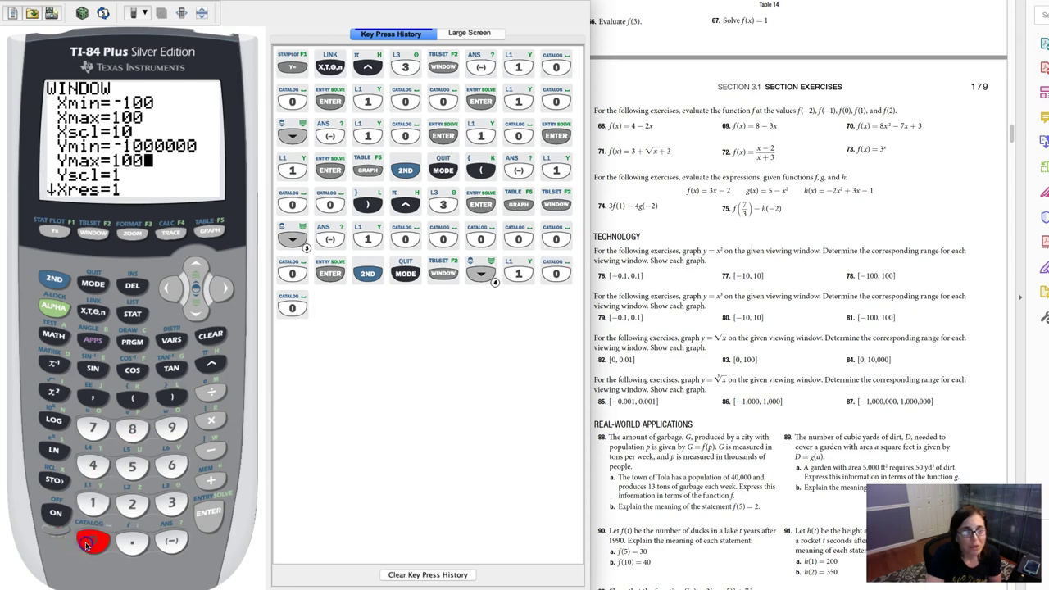
left_click(87, 542)
left_click(87, 542)
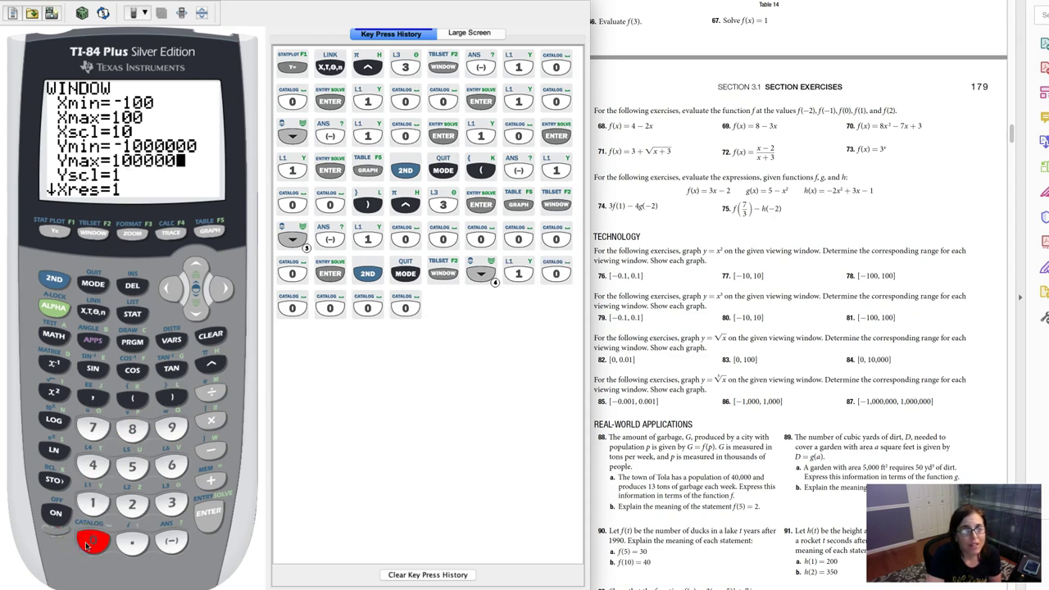
left_click(86, 542)
Set Yscl to 100000
left_click(195, 311)
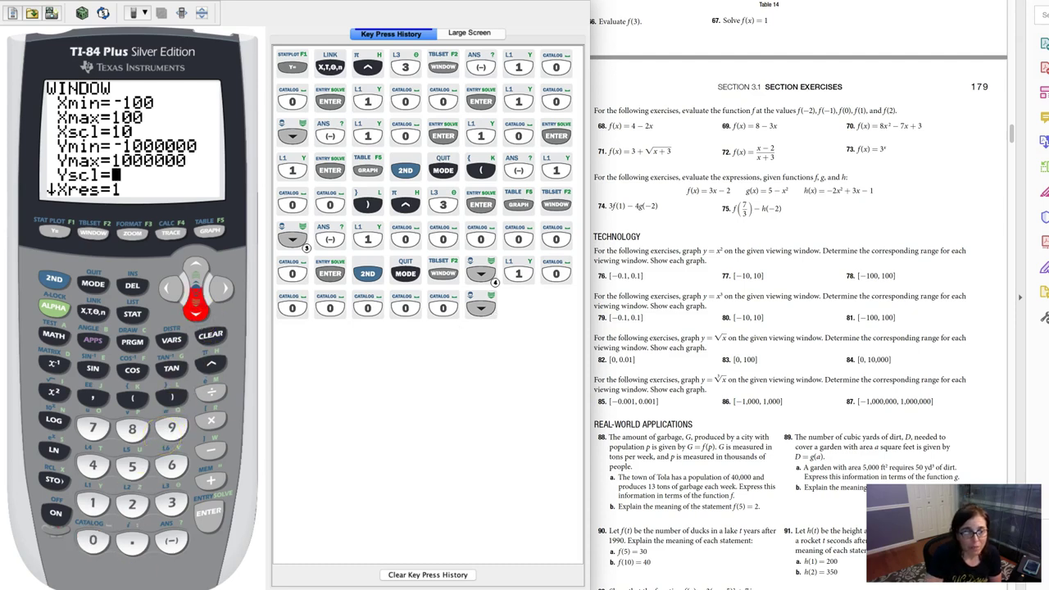
left_click(92, 503)
left_click(93, 539)
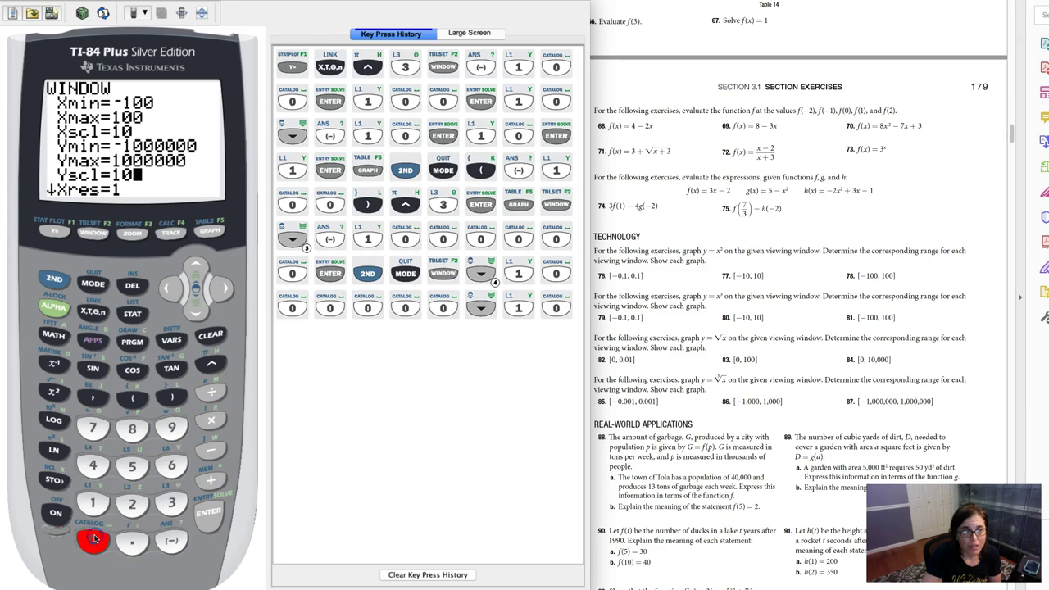
left_click(94, 539)
left_click(93, 540)
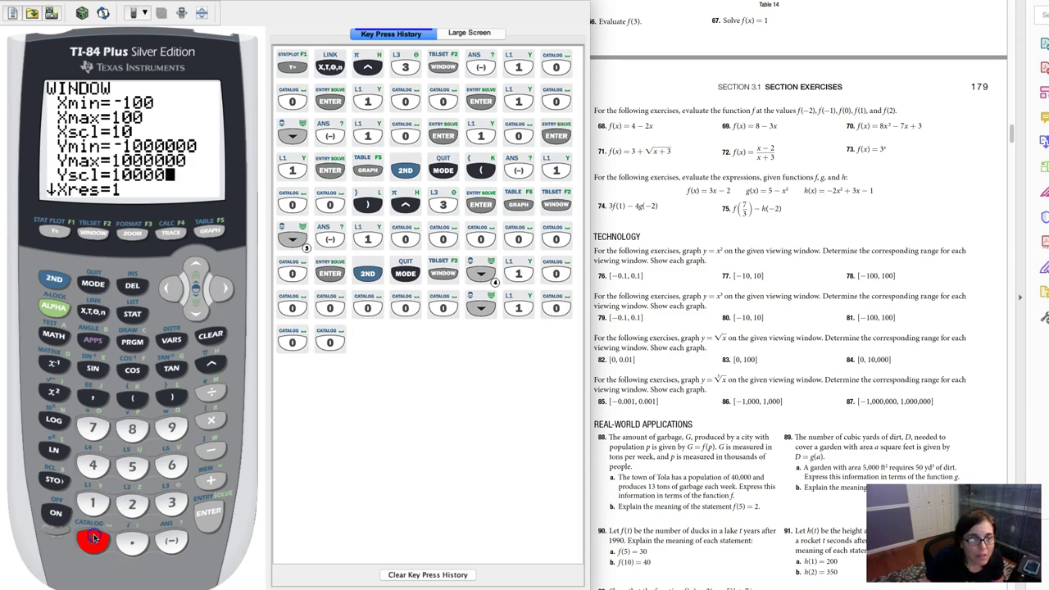
left_click(93, 539)
left_click(93, 539)
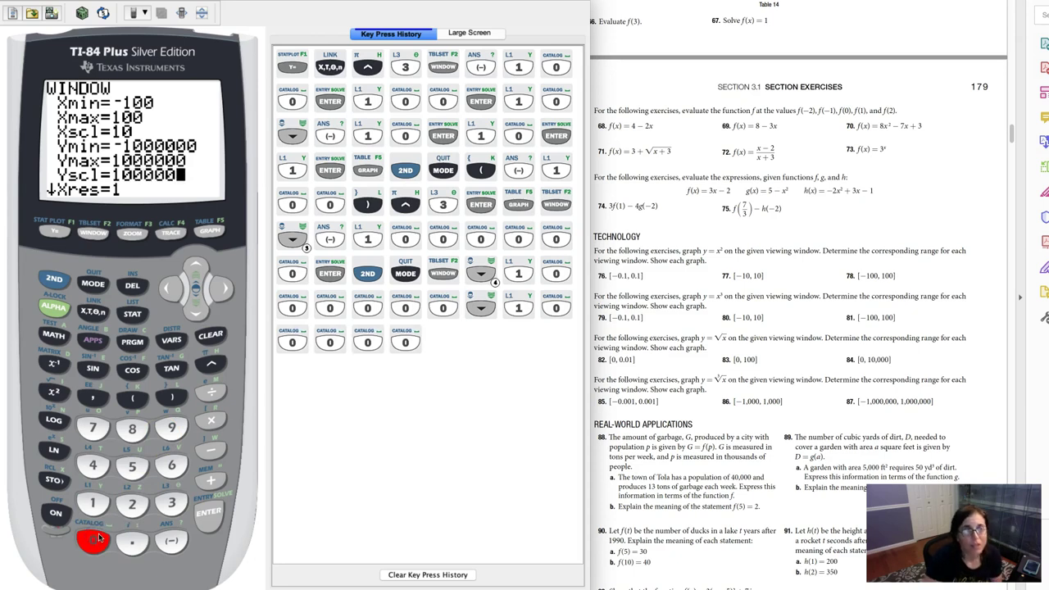
Graph the cubic with y from -1000000 to 1000000, recheck the window, and graph again
left_click(212, 232)
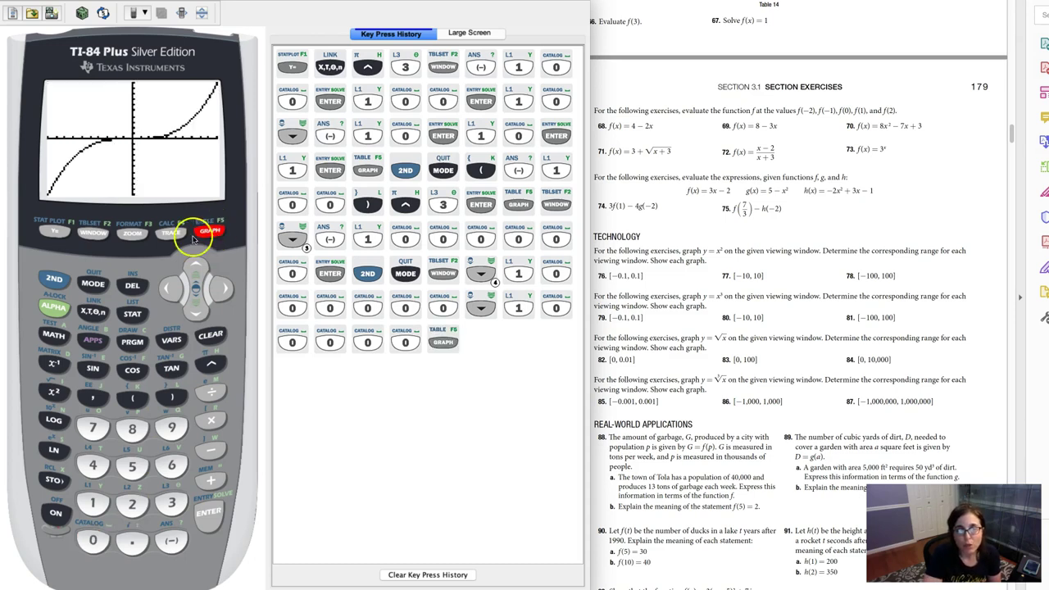
left_click(96, 243)
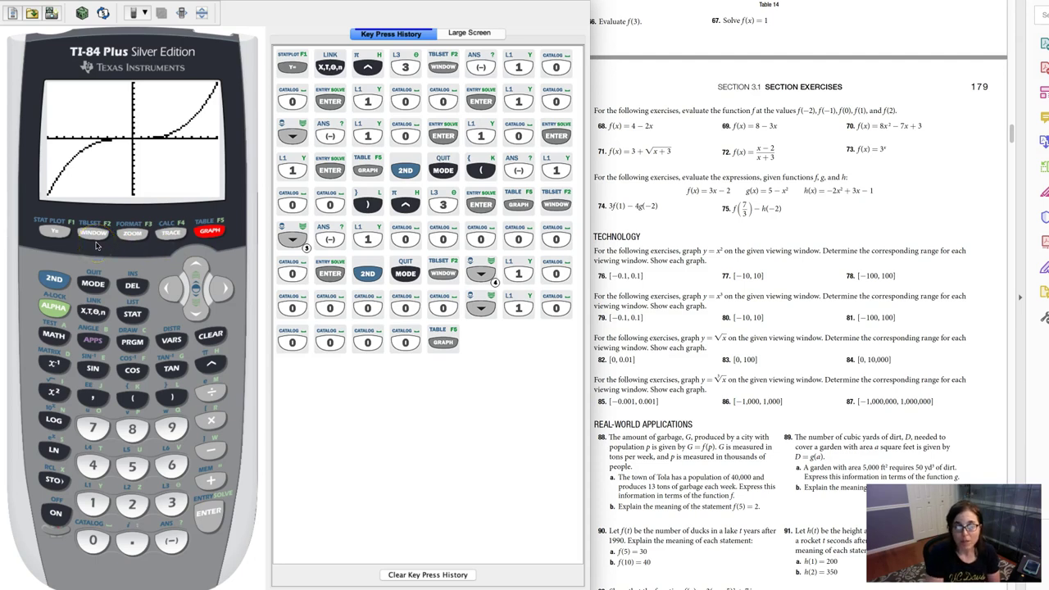
left_click(95, 233)
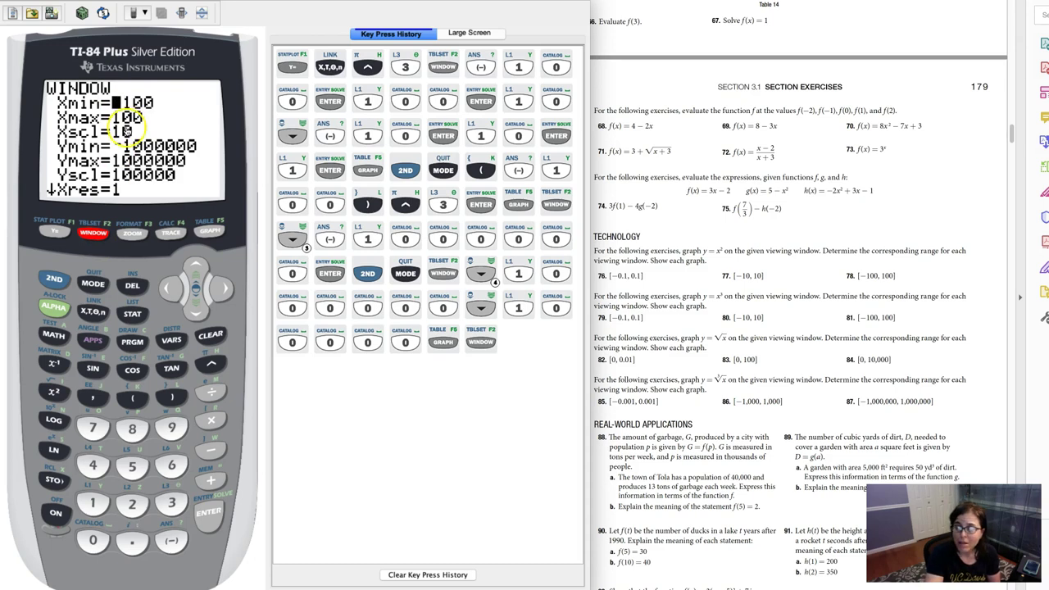
left_click(210, 231)
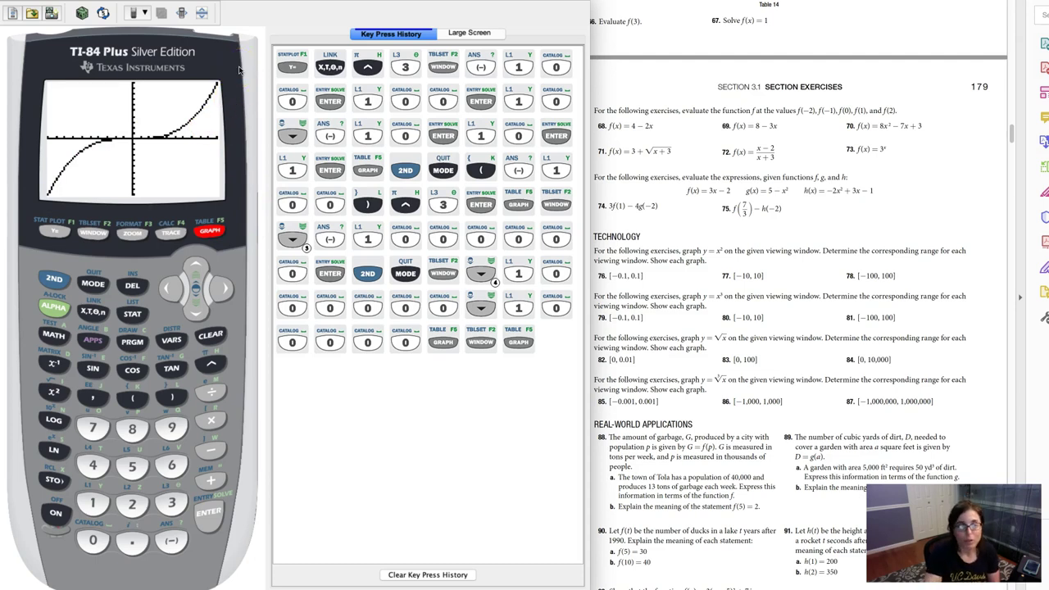
Change the y window to Ymin -100 and Ymax 100, and begin entering Yscl 10
left_click(94, 233)
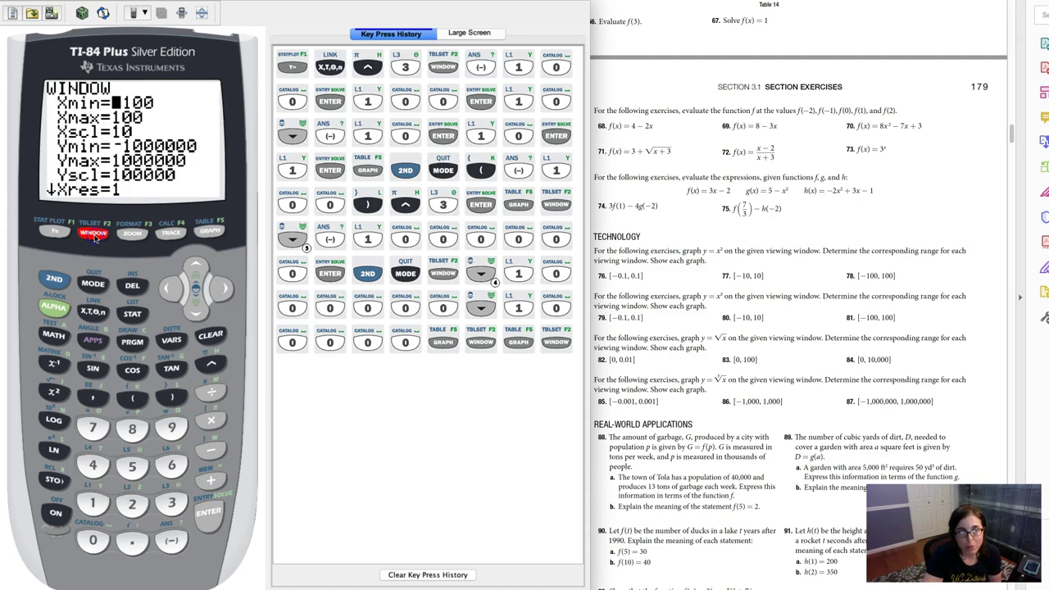
left_click(196, 313)
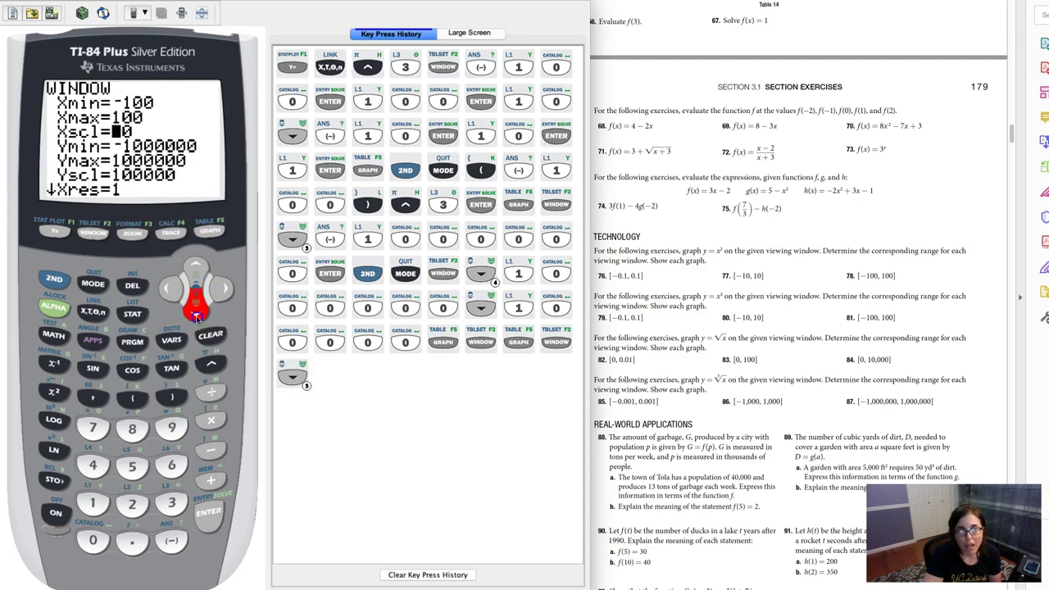
left_click(172, 541)
left_click(92, 502)
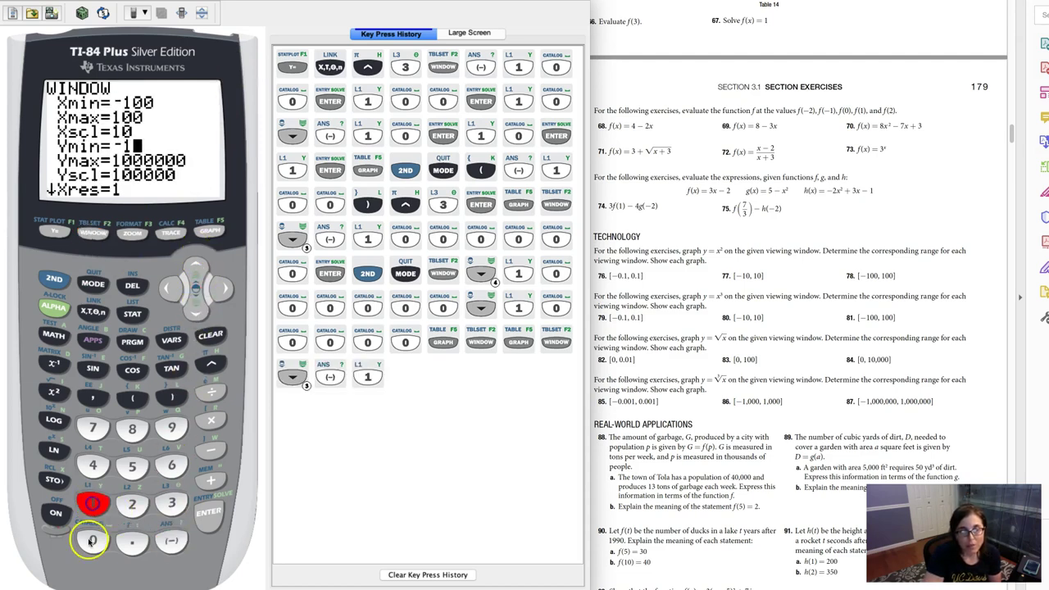
left_click(92, 541)
left_click(93, 541)
left_click(209, 513)
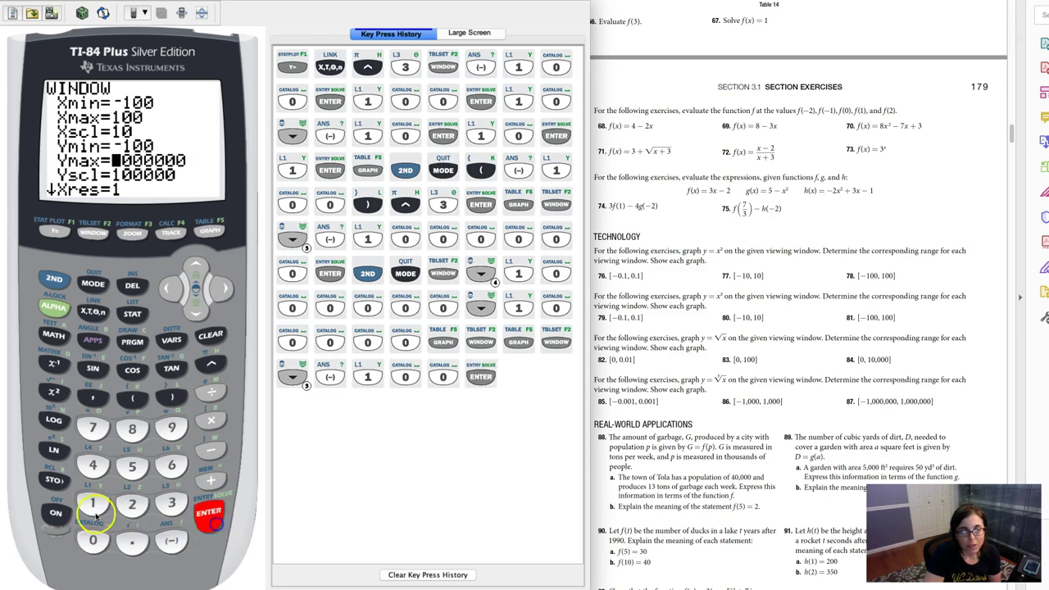
left_click(95, 510)
left_click(86, 538)
left_click(84, 538)
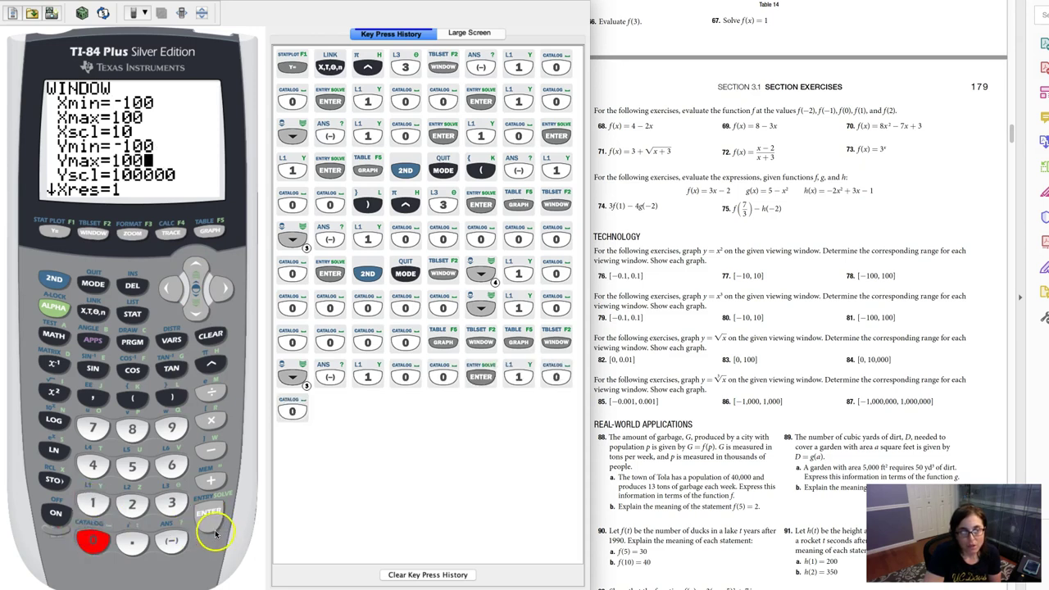
left_click(208, 513)
left_click(93, 502)
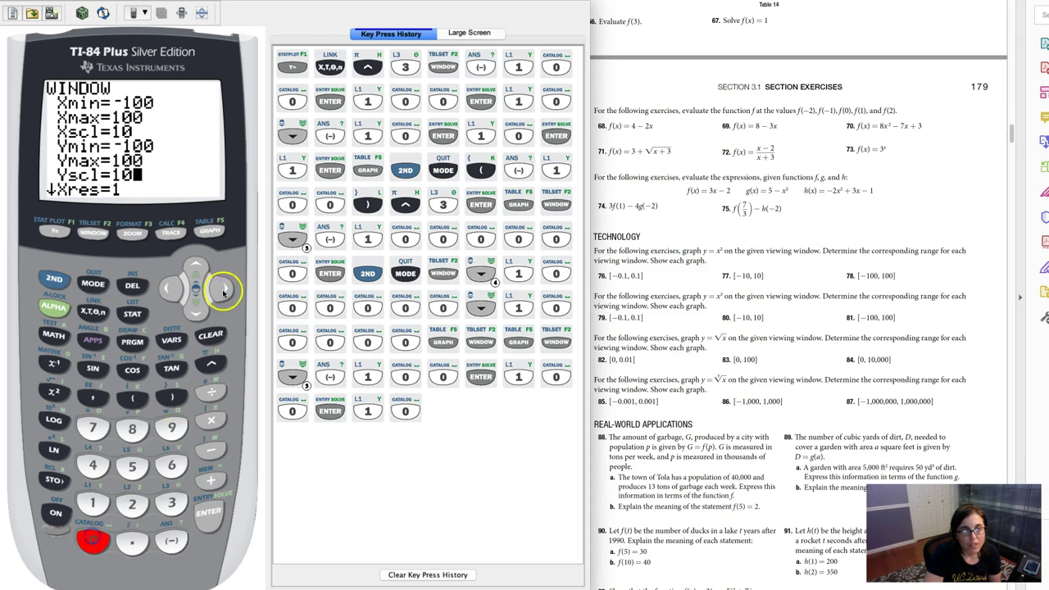
Plot y = x³ in the -100 to 100 square window, showing a nearly vertical line through the origin
left_click(213, 232)
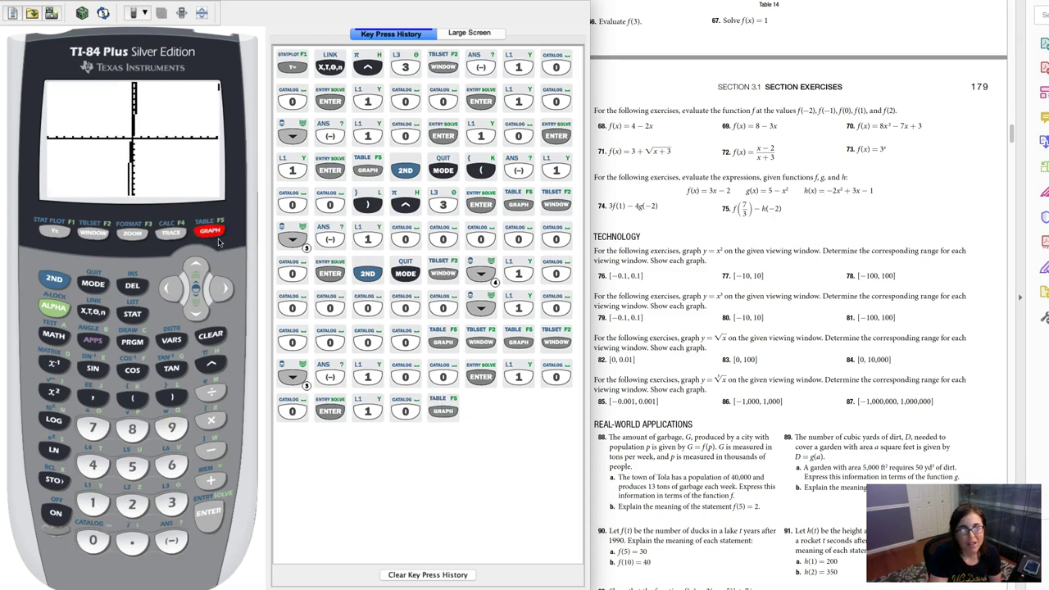